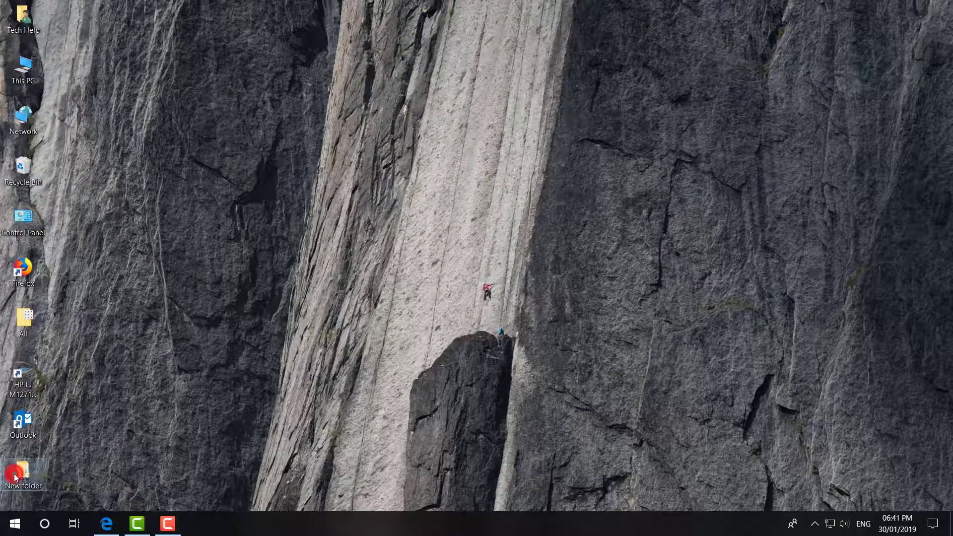
# Drill down from the desktop's New folder through the nested New folders into DEC-2018
pyautogui.doubleClick(14, 473)
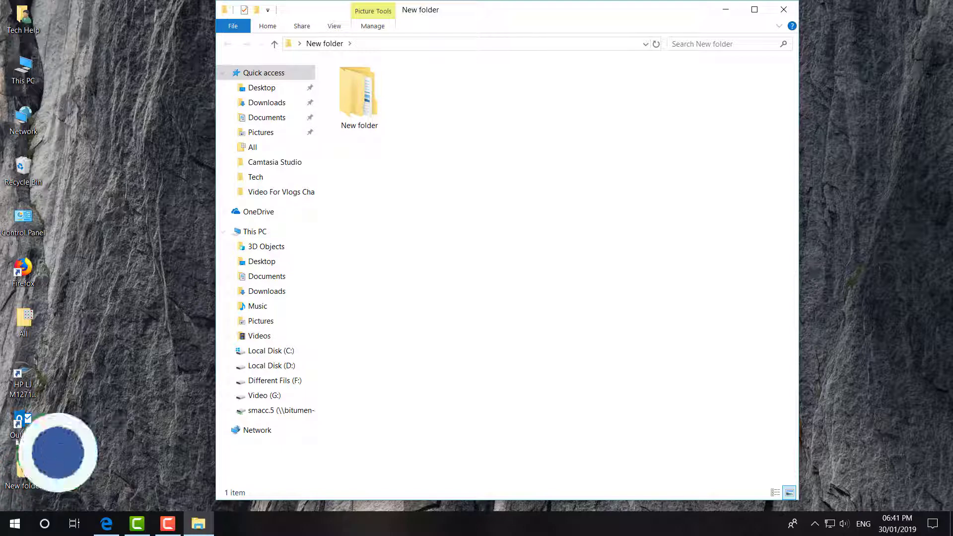
pyautogui.doubleClick(378, 111)
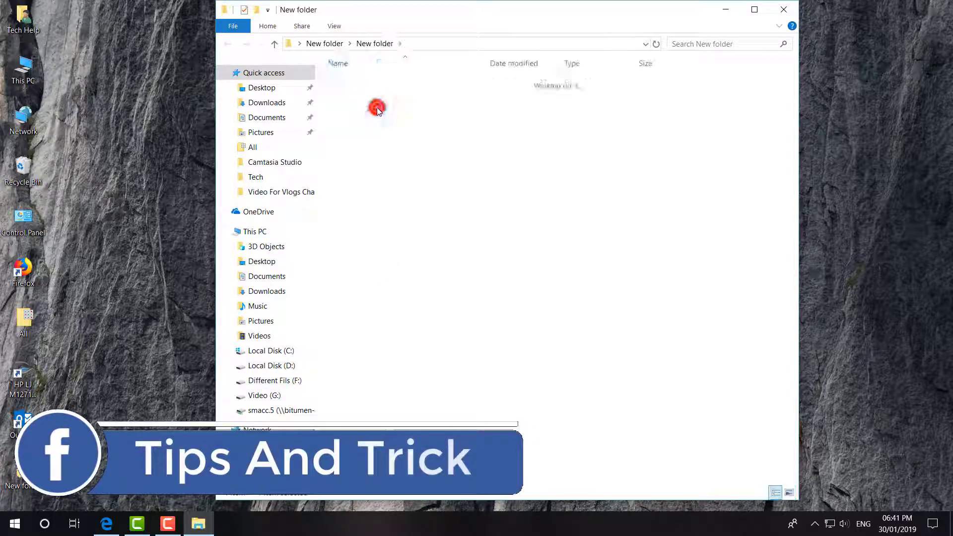
pyautogui.click(386, 79)
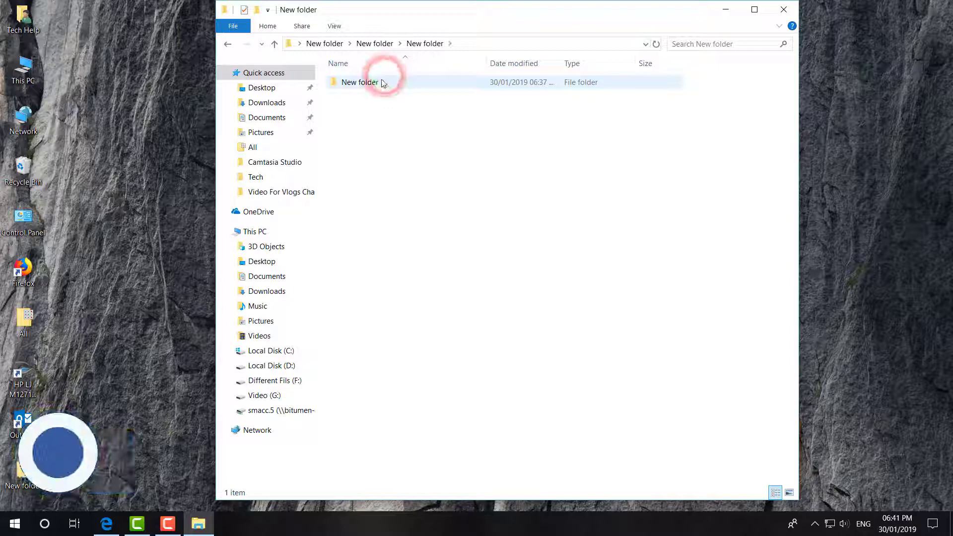
pyautogui.doubleClick(382, 83)
pyautogui.doubleClick(381, 80)
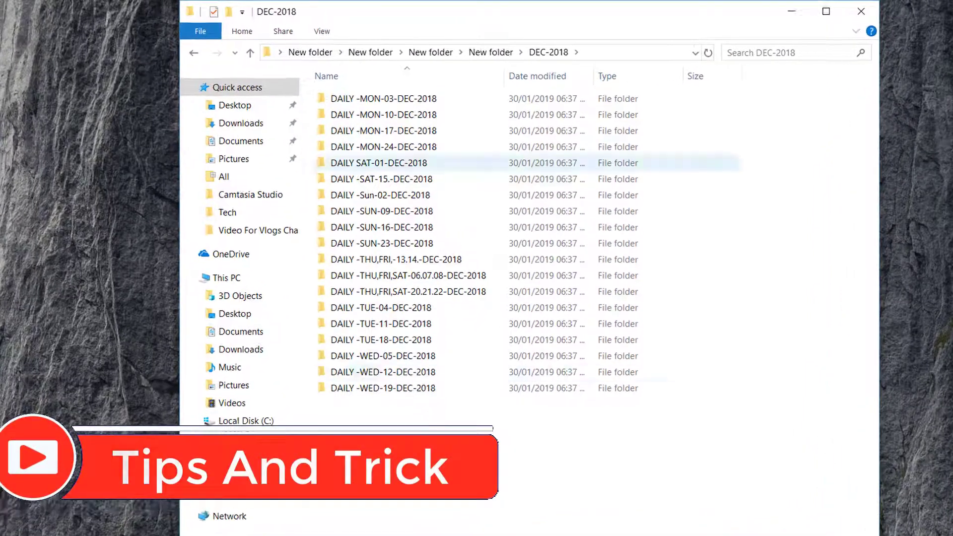
# Copy DEC-2018's full path from the address bar and close its window
pyautogui.click(600, 47)
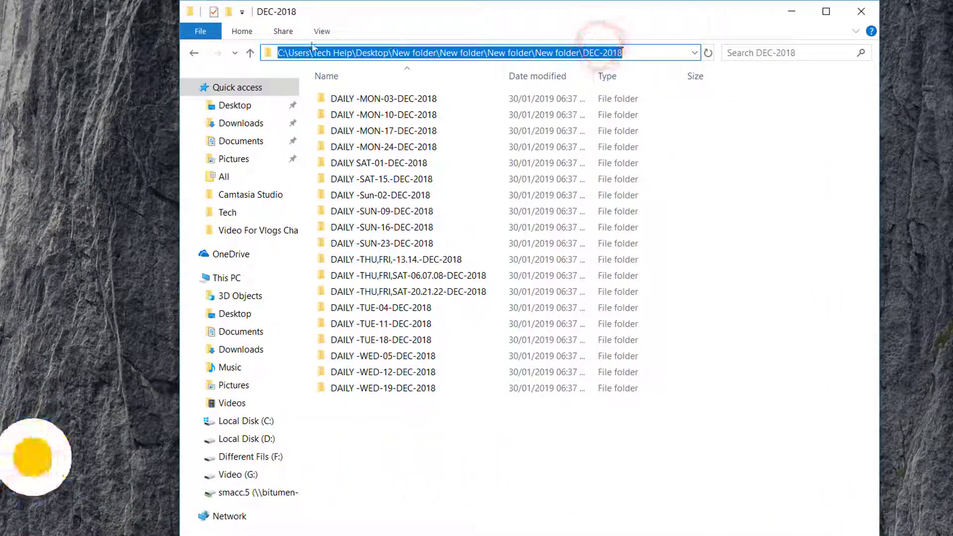
pyautogui.rightClick(427, 52)
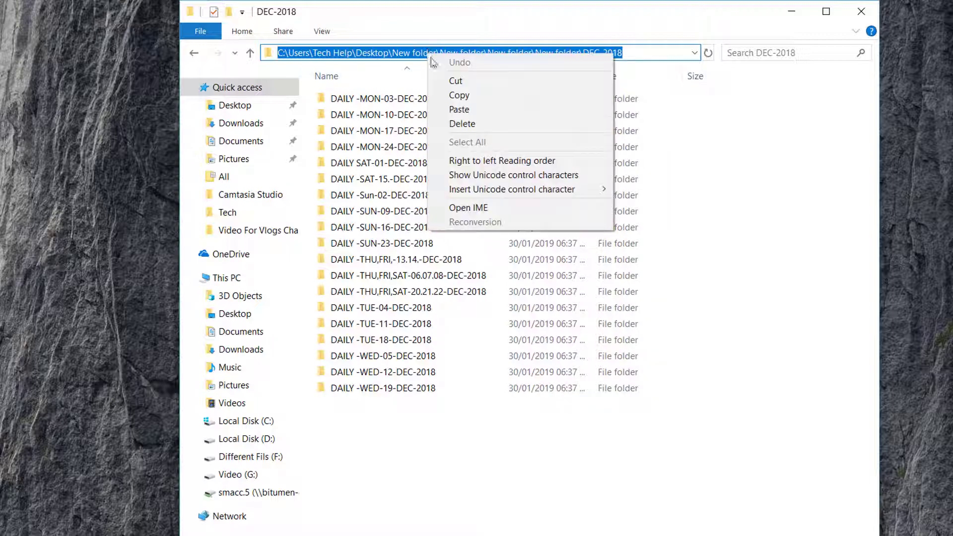
pyautogui.click(460, 95)
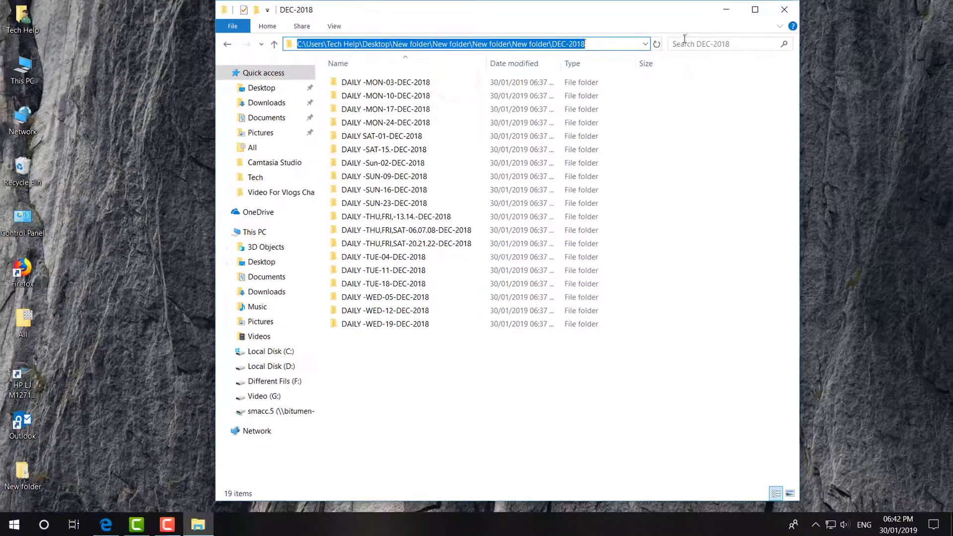
pyautogui.click(784, 10)
# Reach DEC-2018 from This PC using the pasted path, close it, then launch Word
pyautogui.doubleClick(23, 68)
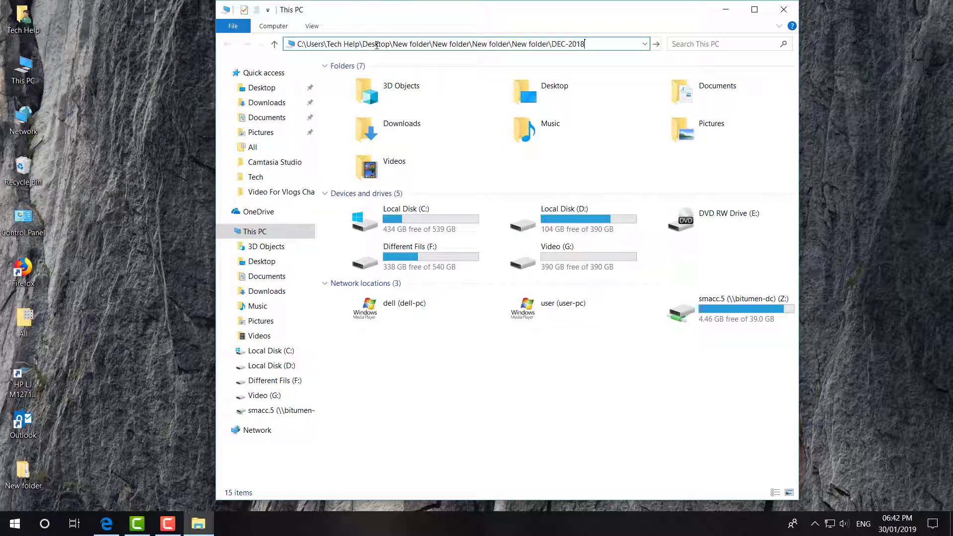
pyautogui.press('Return')
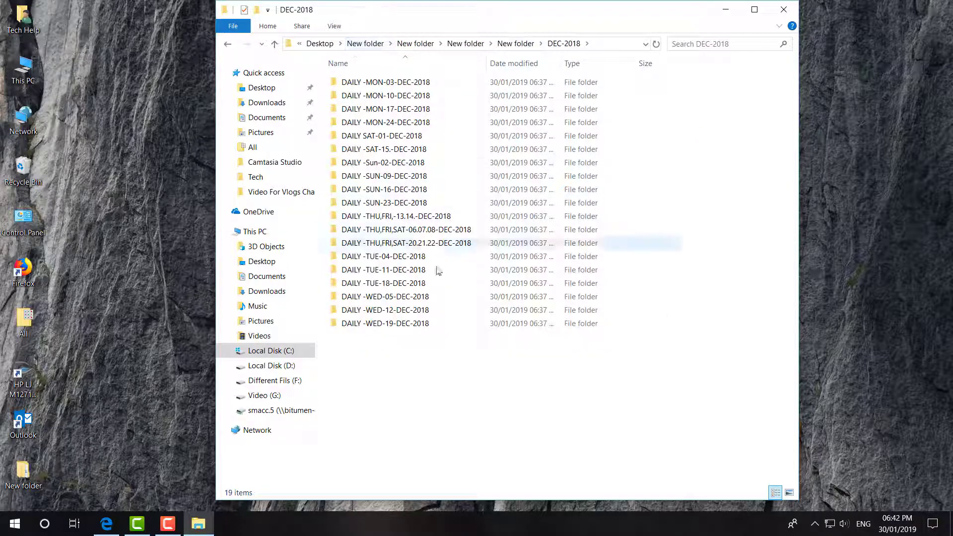
pyautogui.click(791, 12)
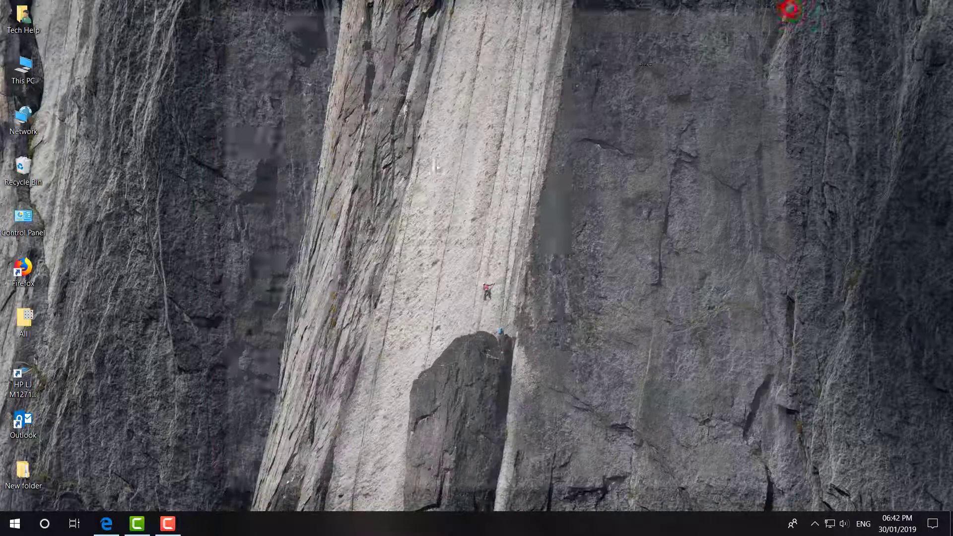
pyautogui.click(41, 523)
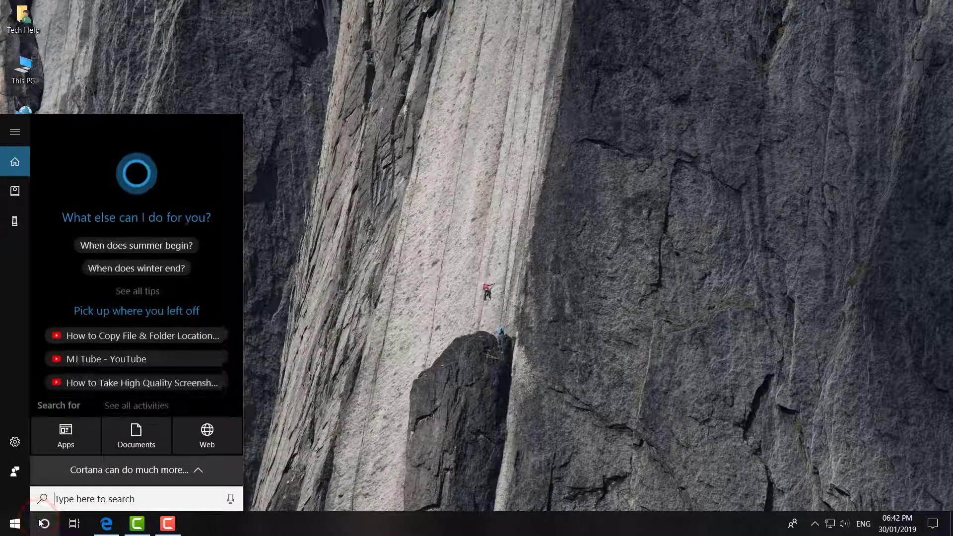
pyautogui.write('wor')
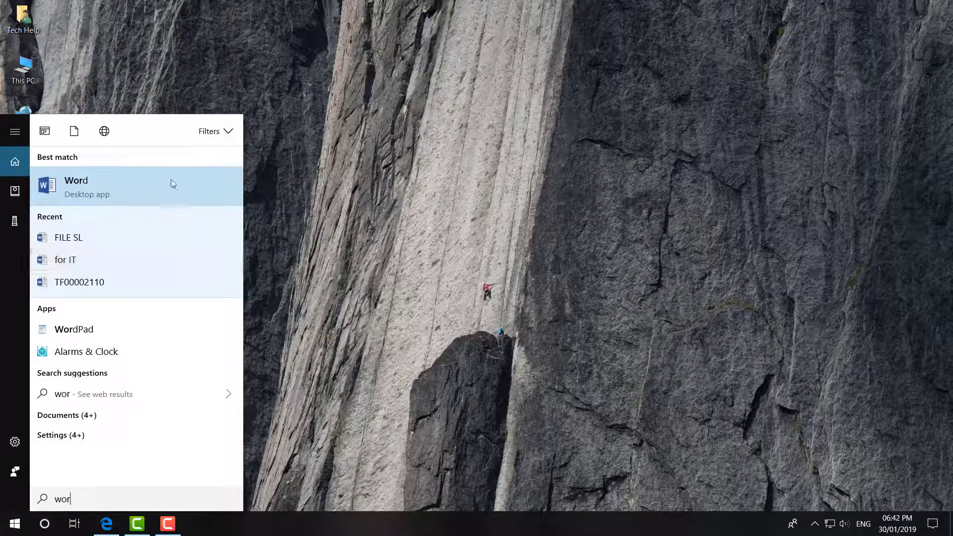
pyautogui.click(173, 185)
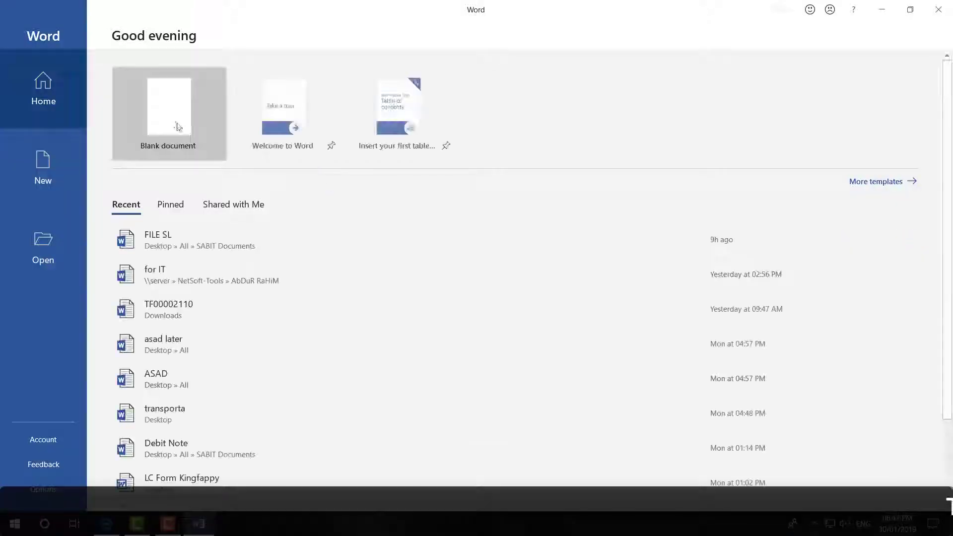
# Create a blank Word document holding the DEC-2018 path, and copy that path text
pyautogui.click(176, 124)
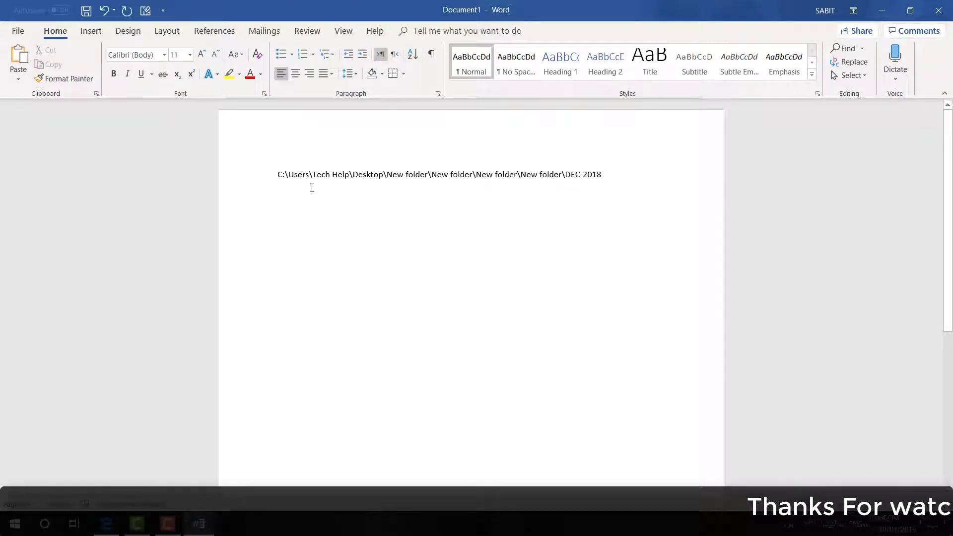
pyautogui.hotkey('ctrl', 'a')
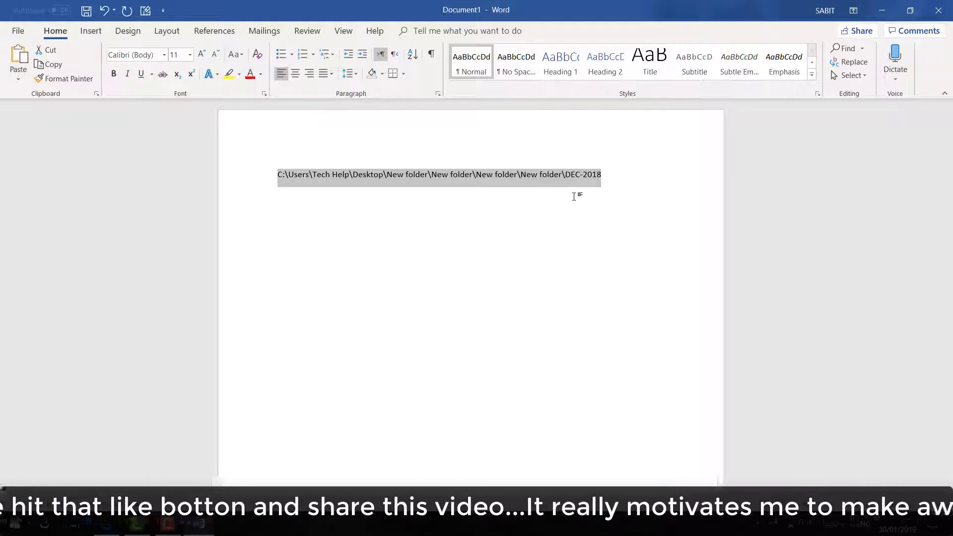
pyautogui.rightClick(574, 180)
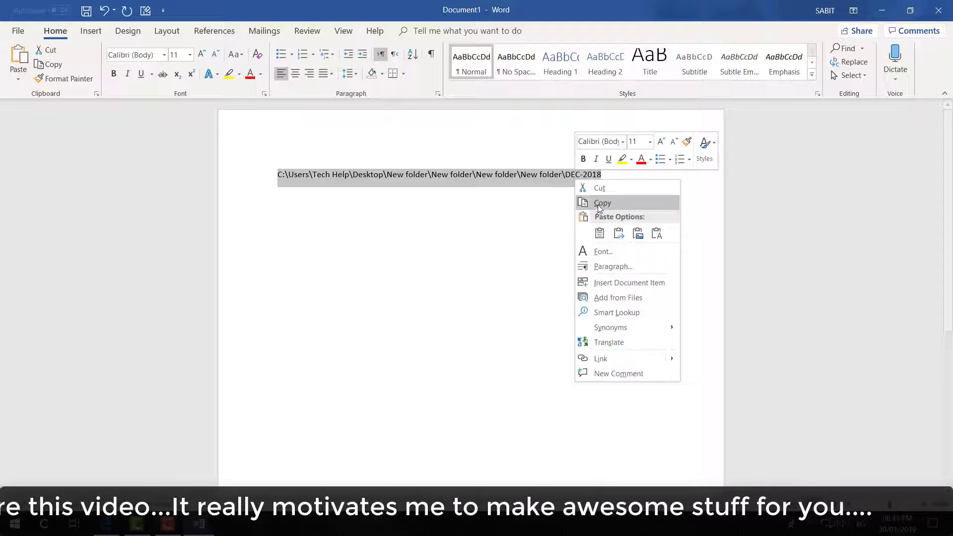
pyautogui.click(601, 205)
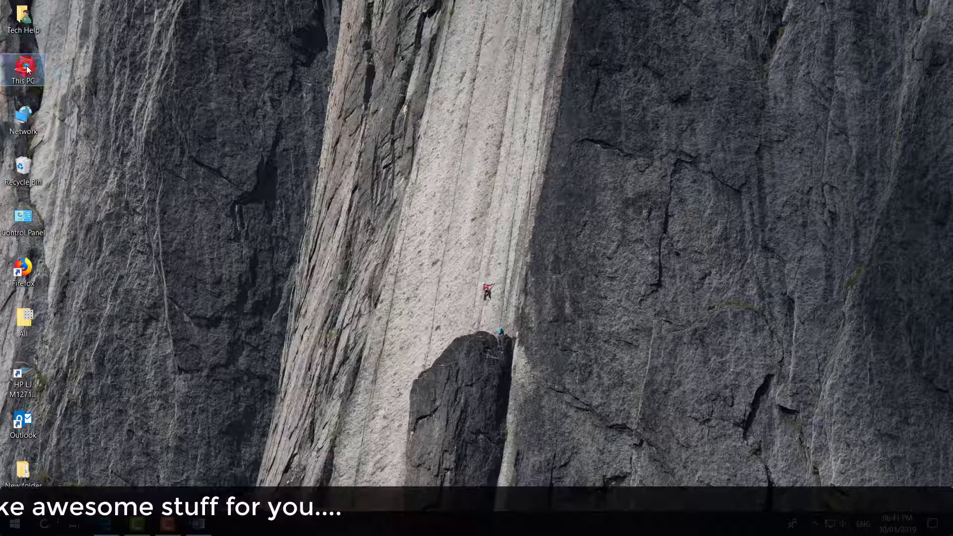
# Paste the copied path into This PC's address bar to reopen DEC-2018, then close it
pyautogui.doubleClick(23, 69)
pyautogui.click(414, 46)
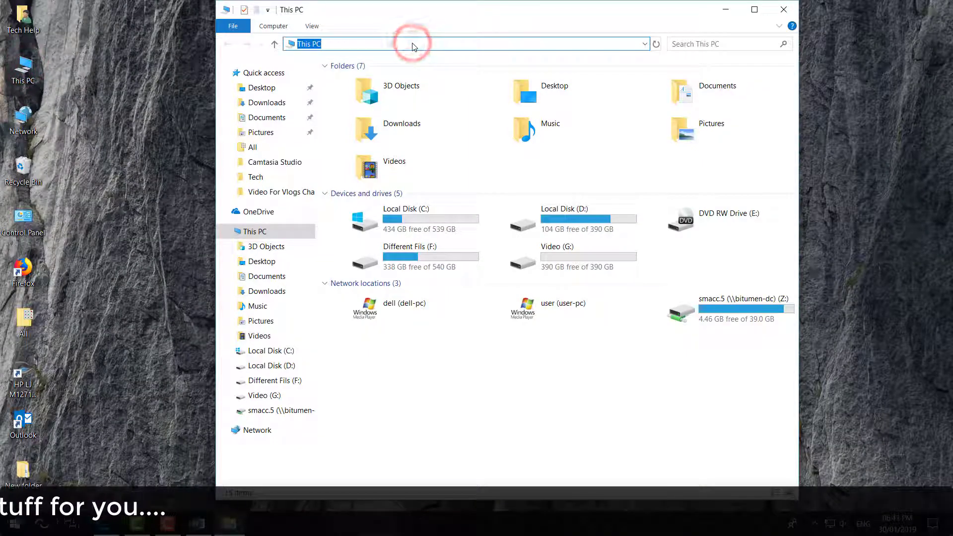
pyautogui.hotkey('ctrl', 'v')
pyautogui.press('Return')
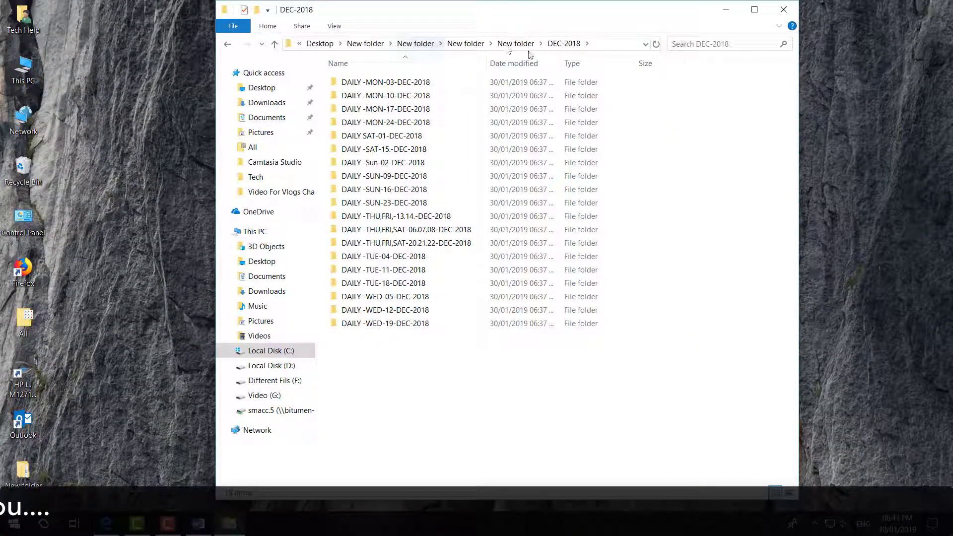
pyautogui.click(785, 11)
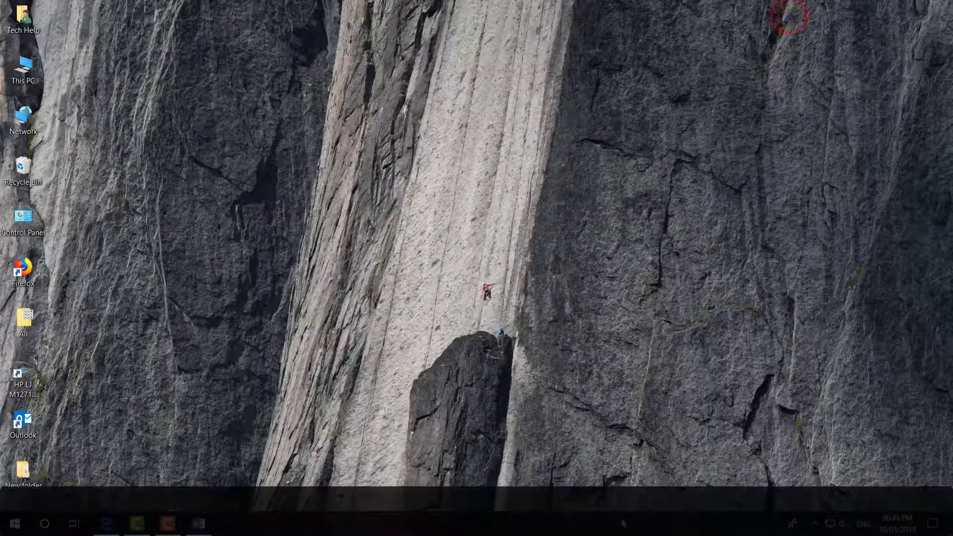